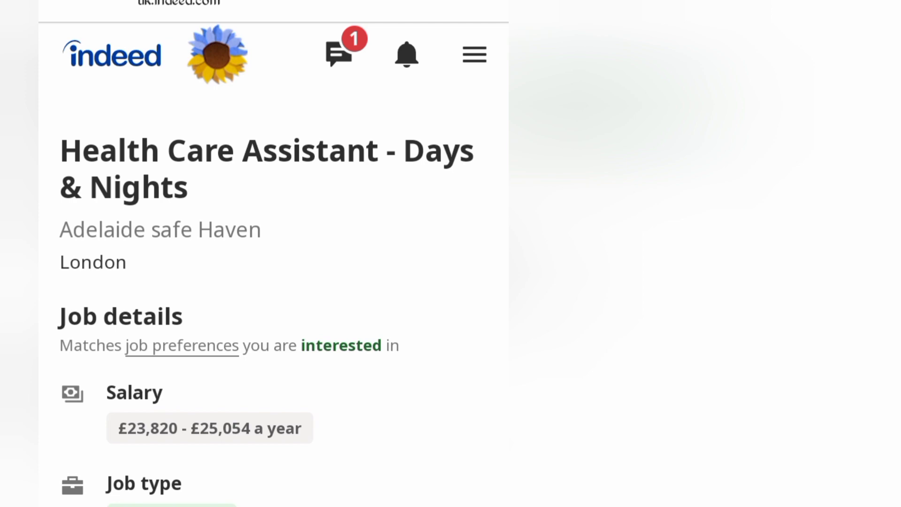
scroll(273, 282, "down", 3)
scroll(273, 282, "down", 5)
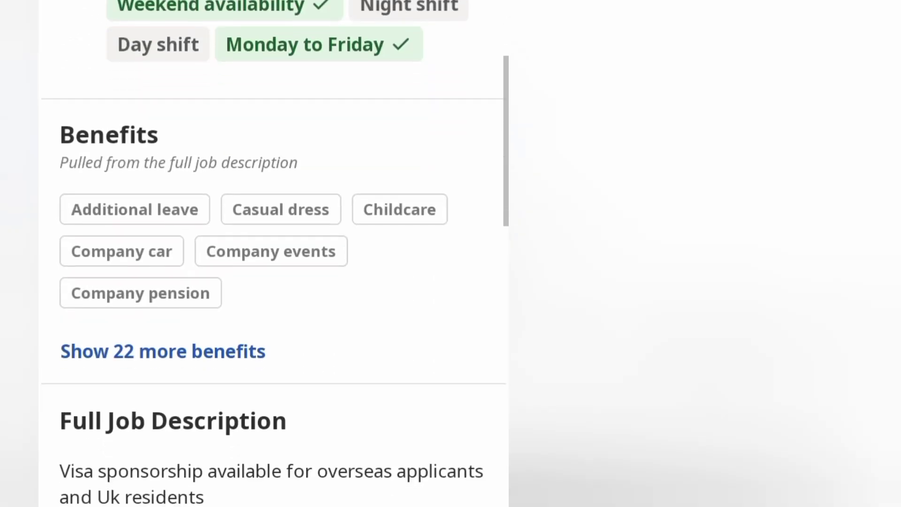
scroll(273, 282, "down", 2)
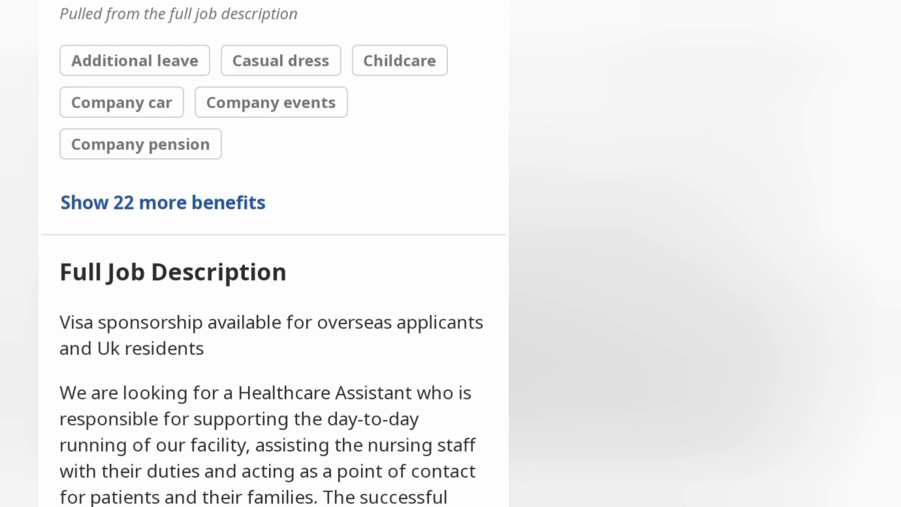
scroll(275, 317, "down", 2)
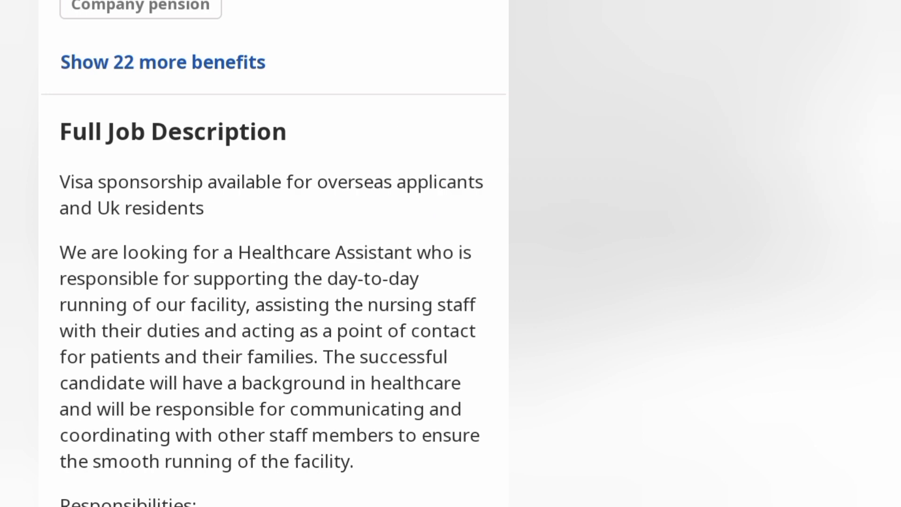
scroll(274, 254, "down", 3)
scroll(274, 253, "down", 3)
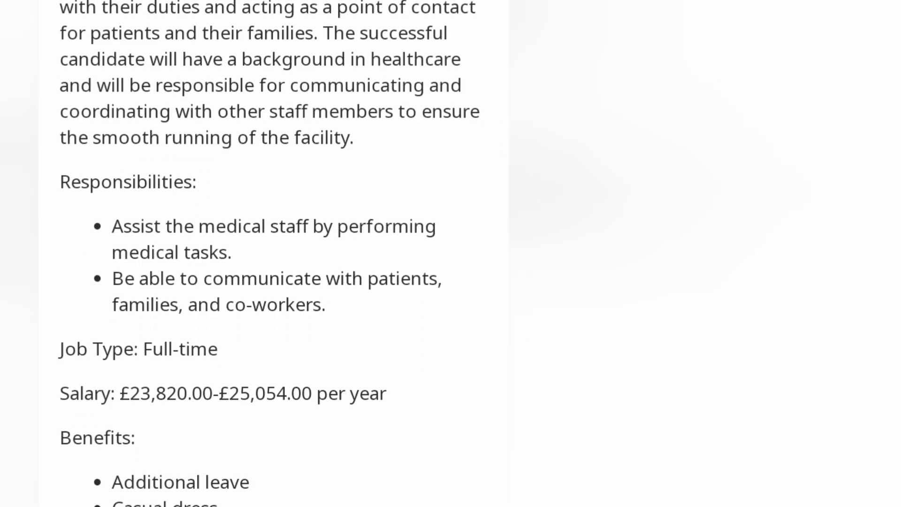
scroll(274, 254, "down", 3)
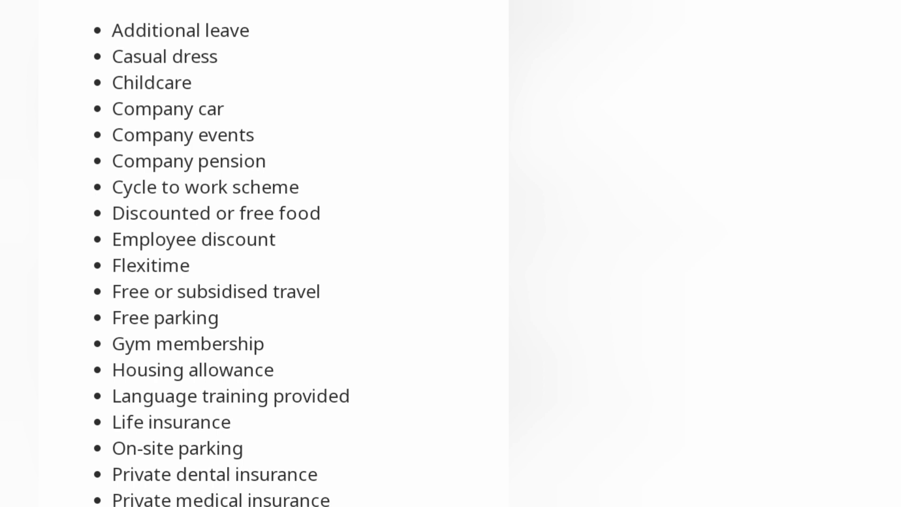
scroll(282, 253, "down", 2)
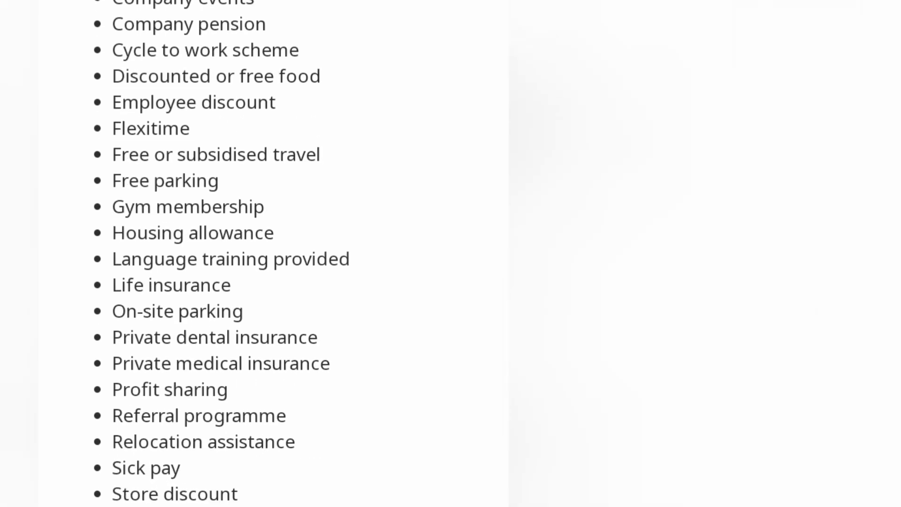
scroll(282, 253, "down", 1)
scroll(282, 254, "down", 2)
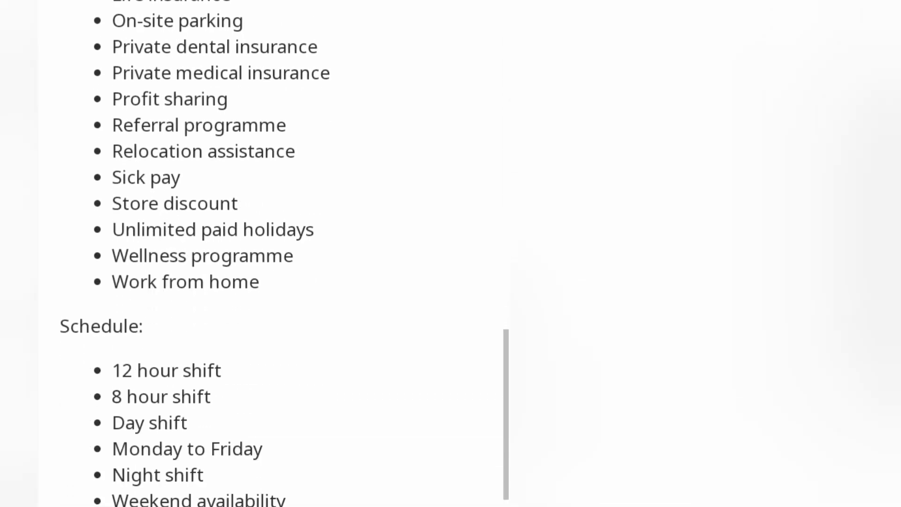
scroll(282, 254, "down", 1)
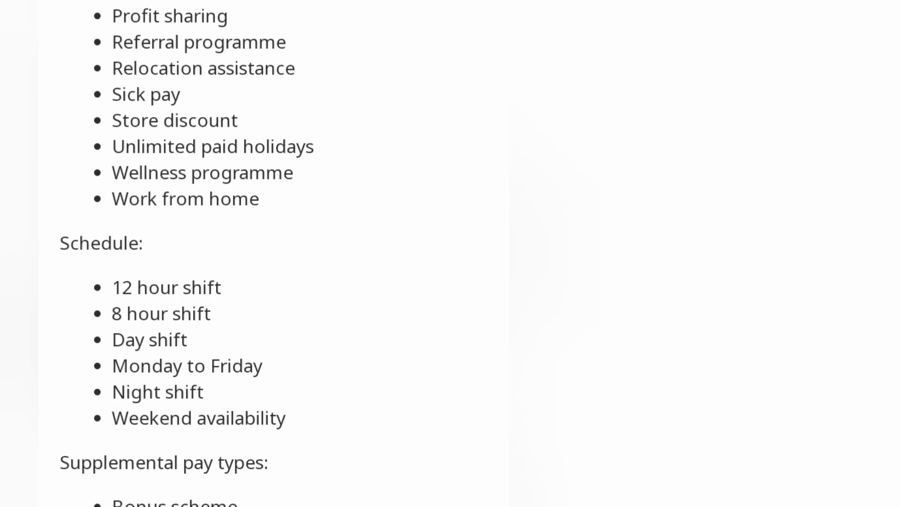
scroll(281, 254, "down", 1)
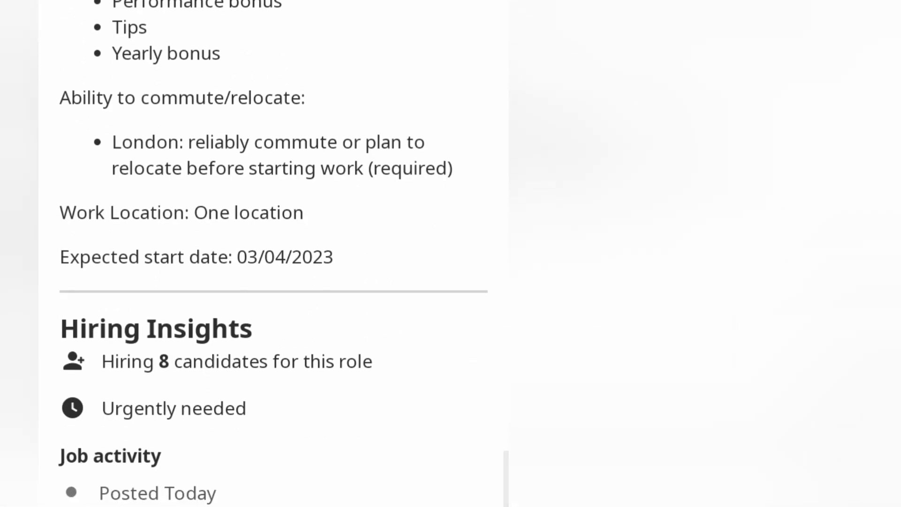
scroll(281, 253, "up", 2)
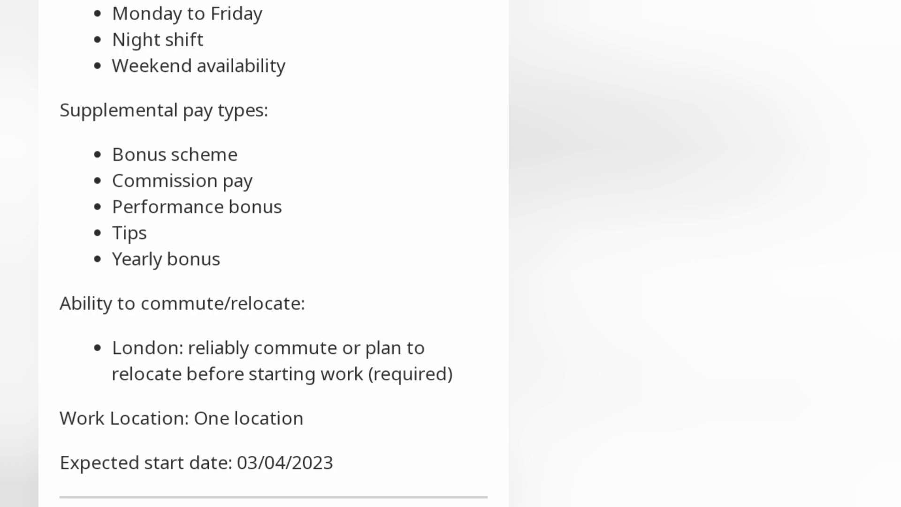
scroll(273, 254, "down", 1)
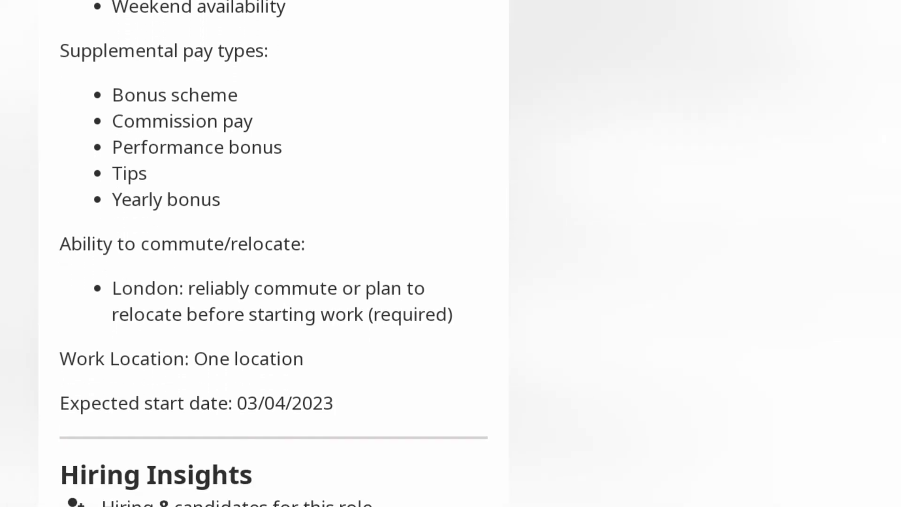
scroll(273, 254, "up", 2)
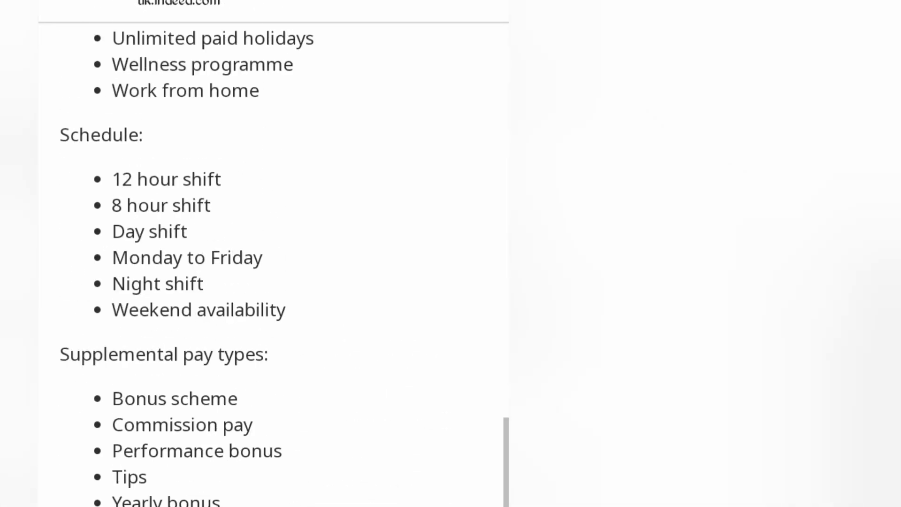
scroll(274, 254, "up", 5)
scroll(274, 254, "up", 5)
scroll(273, 253, "up", 5)
scroll(273, 254, "up", 2)
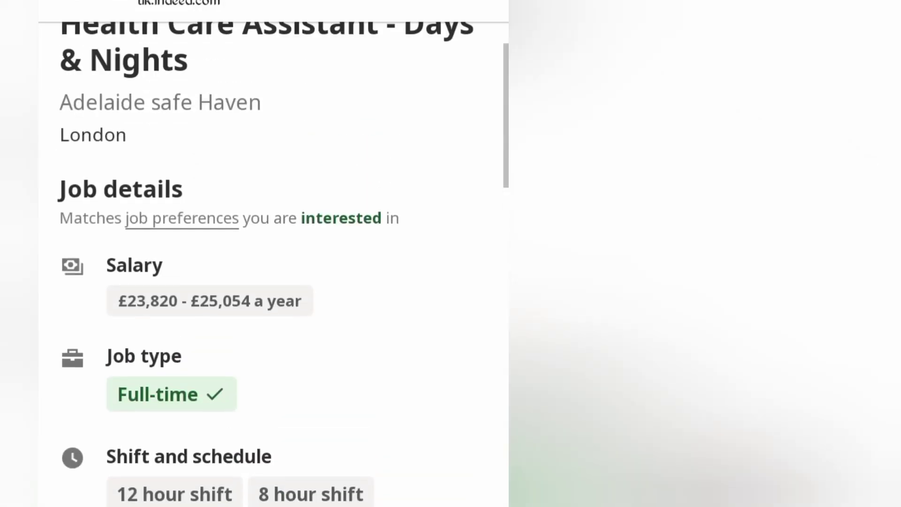
scroll(273, 253, "up", 2)
scroll(274, 254, "down", 3)
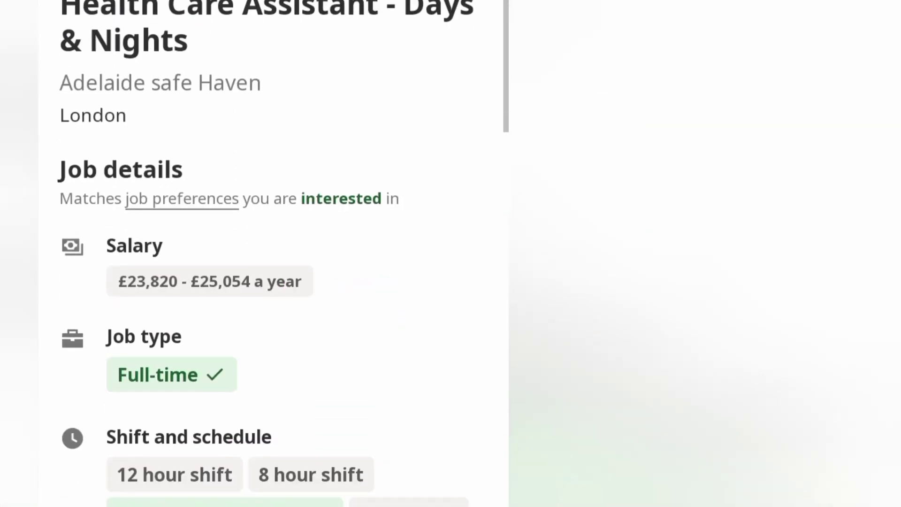
scroll(274, 254, "down", 3)
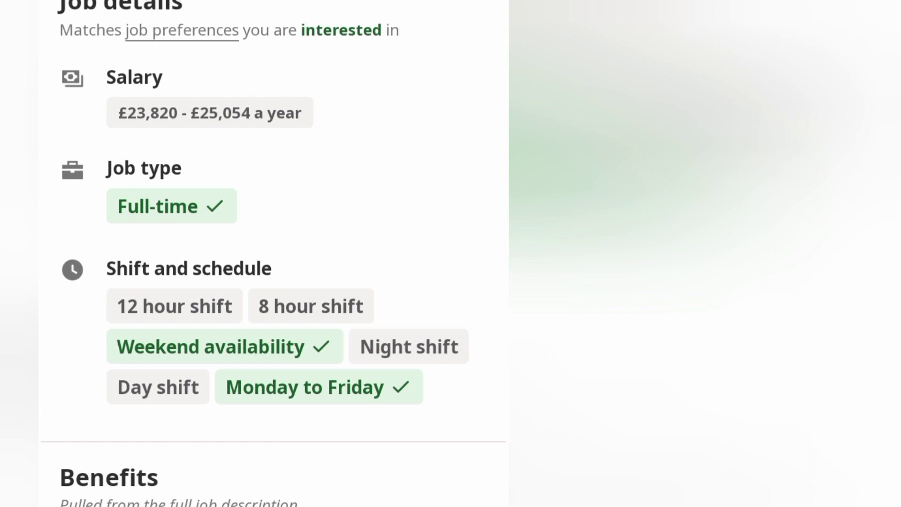
scroll(274, 253, "down", 3)
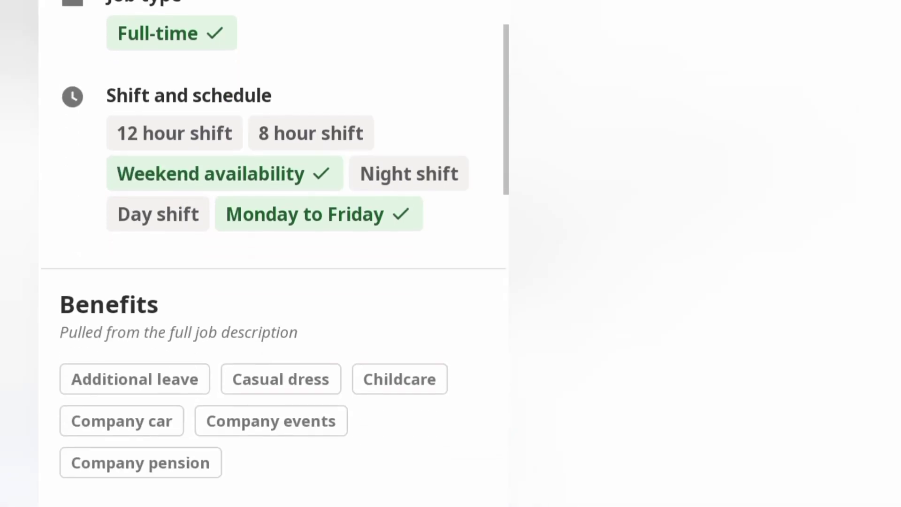